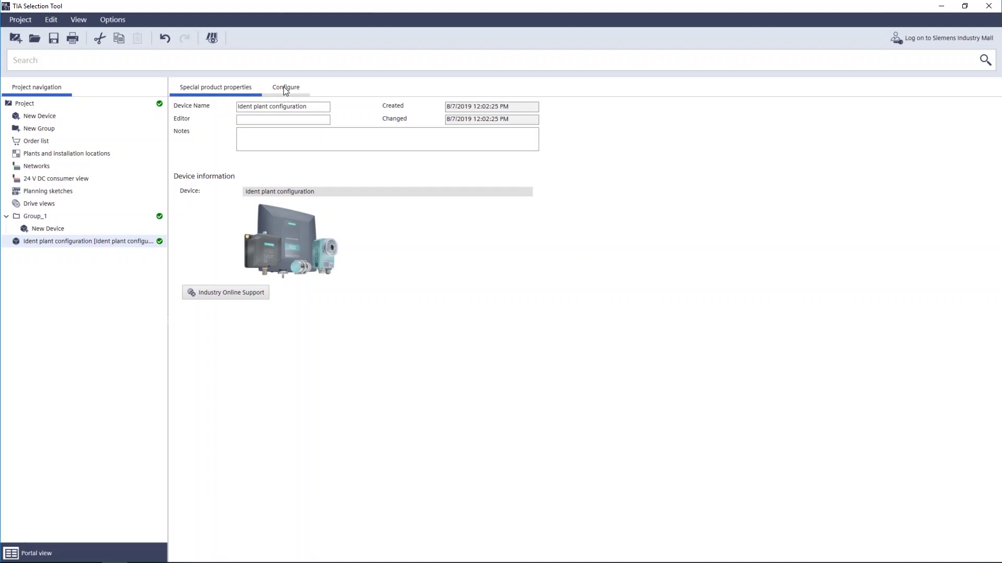
Choose the RFID system with a reading distance of 50 mm, transponder memory of 1000 byte and system RF300.
click(316, 160)
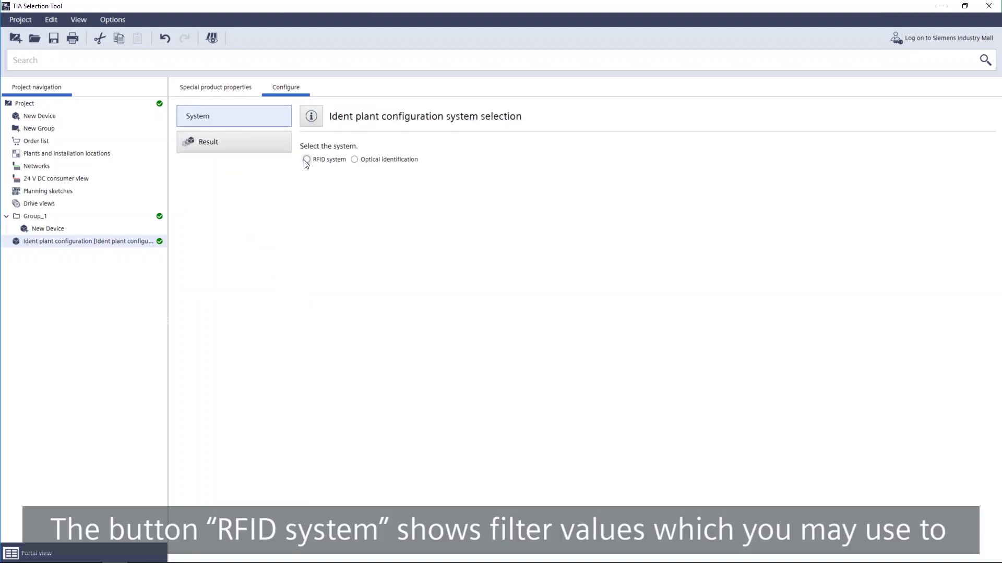
click(228, 149)
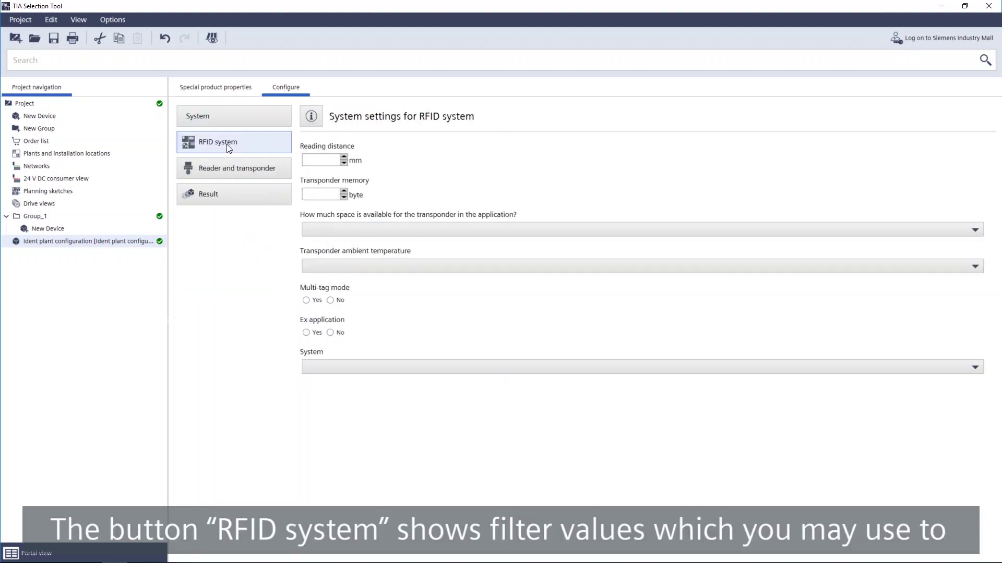
click(335, 159)
text(50)
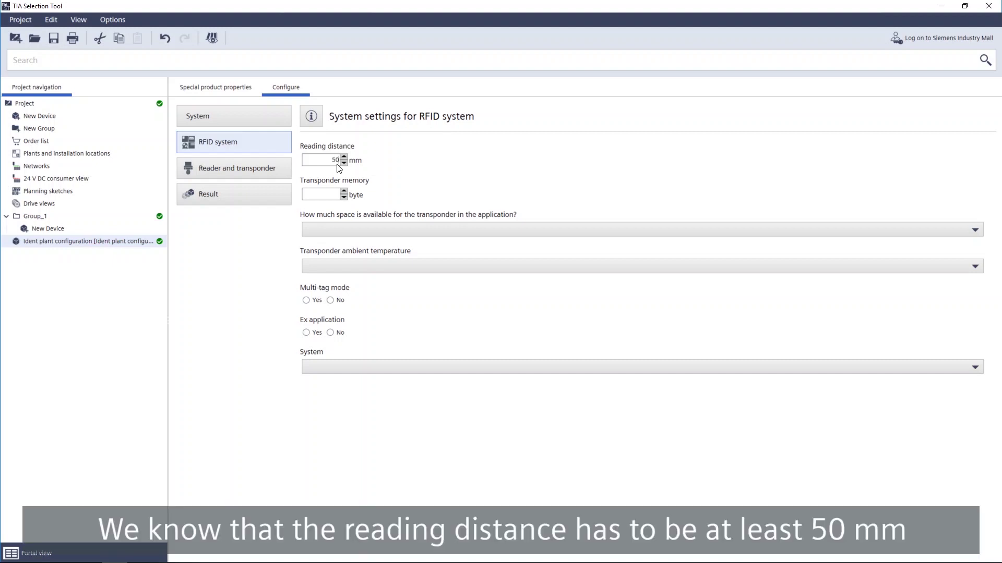
click(338, 194)
text(1000)
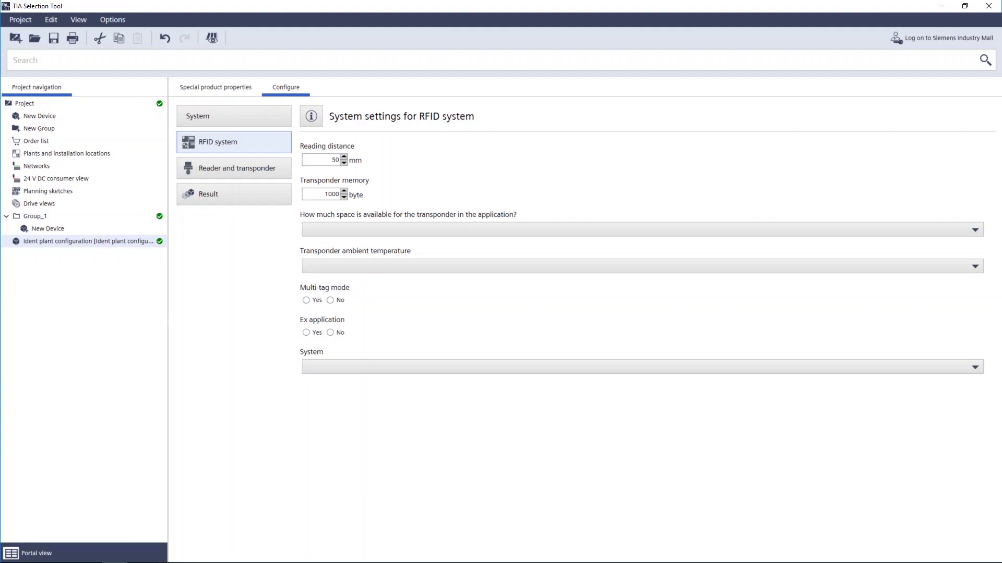
click(351, 367)
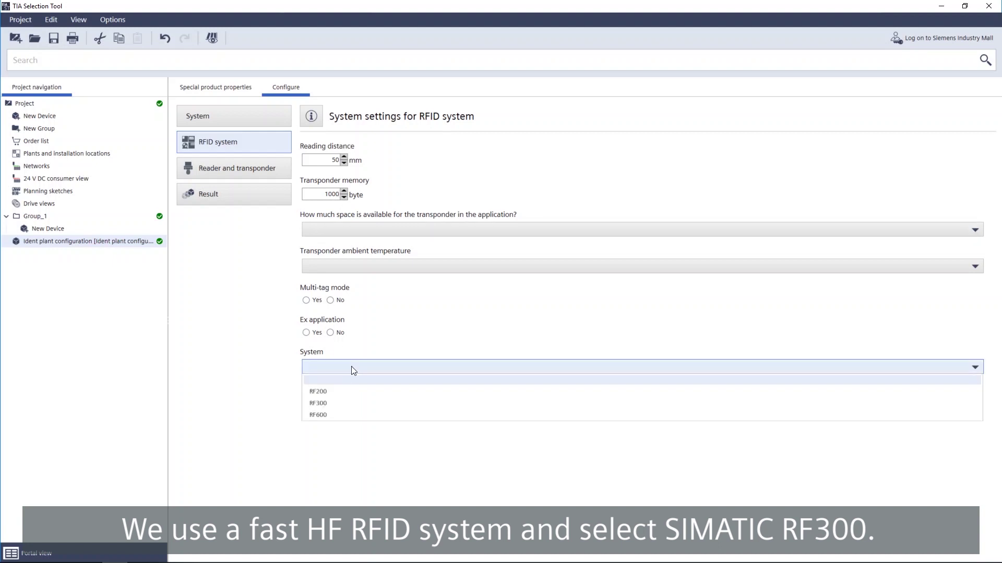
click(322, 406)
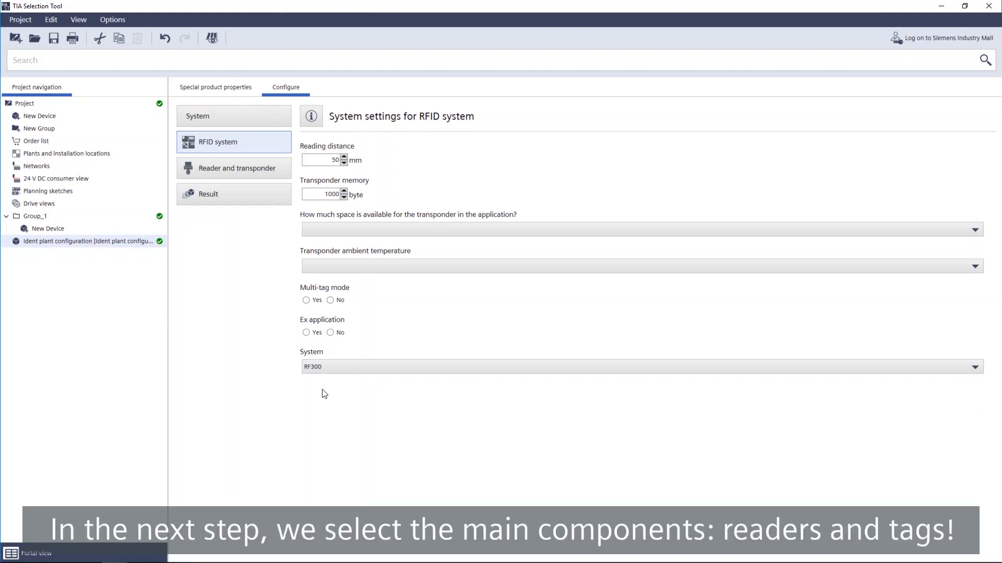
Select Reader RF340R Gen2 as the reader and set its quantity to 5.
click(261, 171)
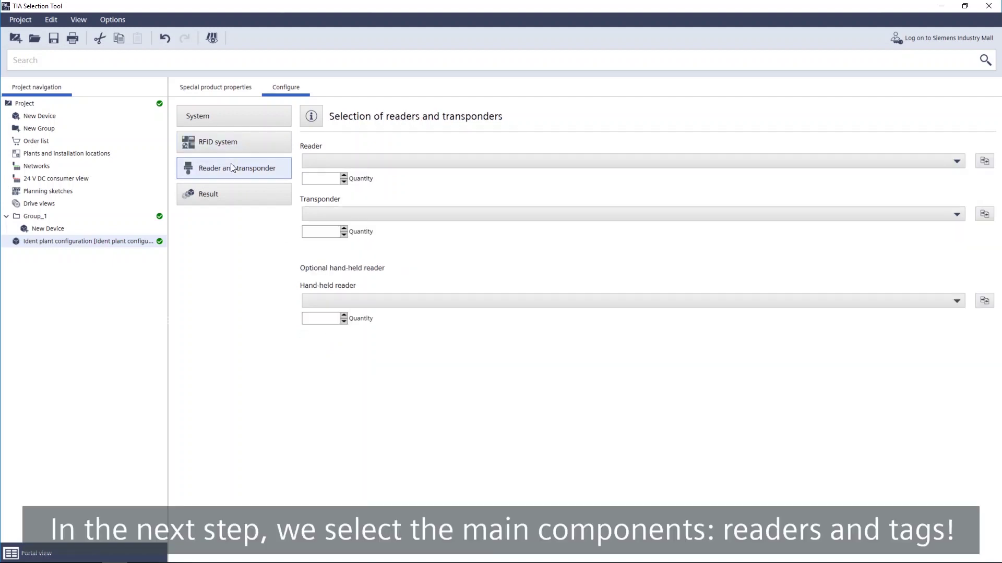
click(380, 164)
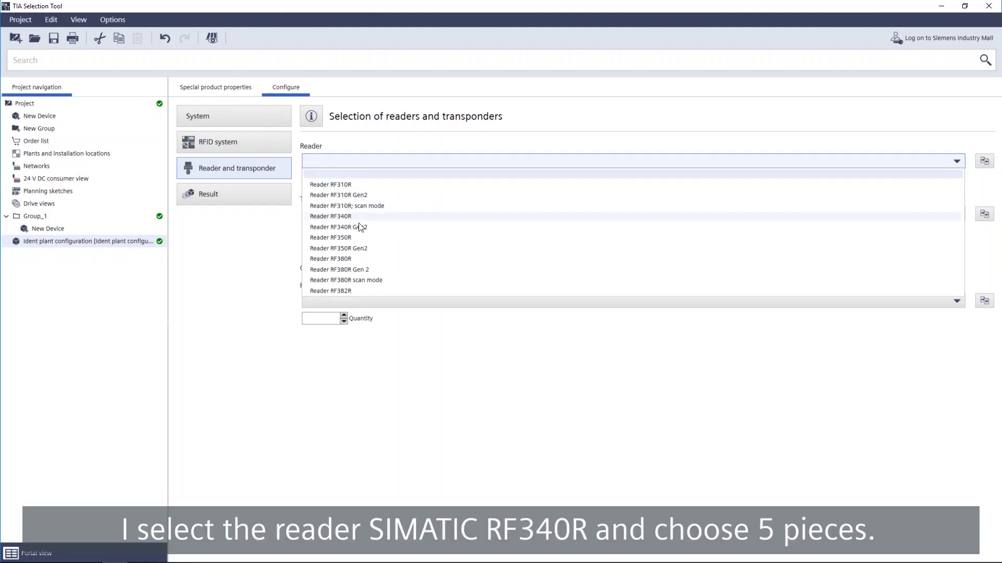
click(360, 228)
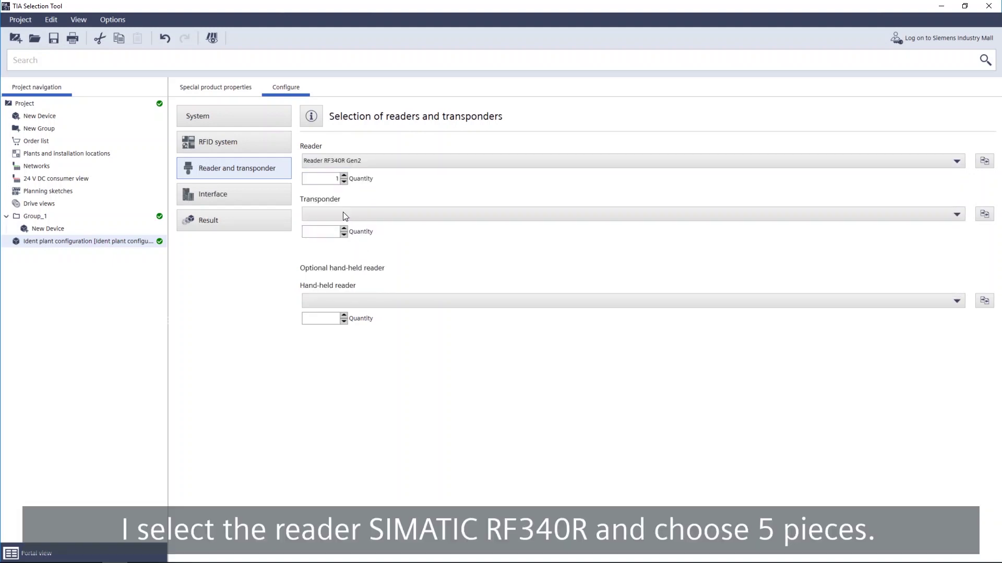
click(344, 176)
click(343, 176)
click(344, 176)
click(344, 176)
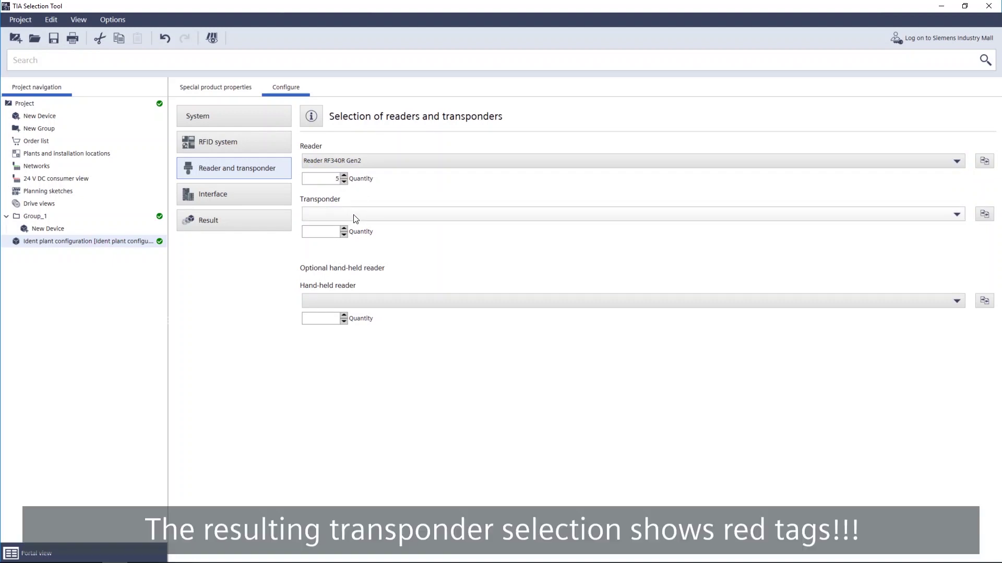
Select Transponder MDS D426 with a quantity of 100 and add 100 matching spacers as accessories.
click(355, 217)
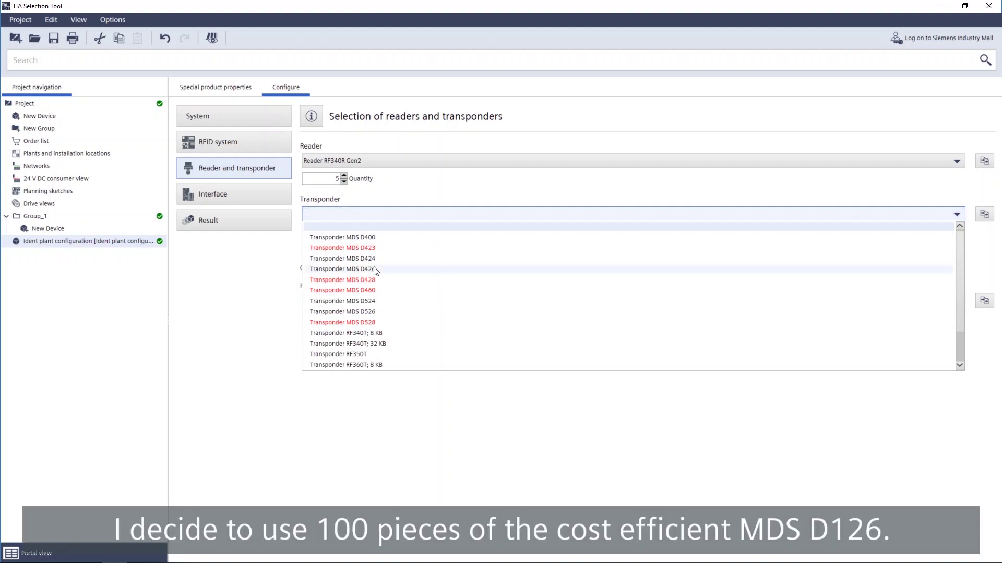
click(367, 271)
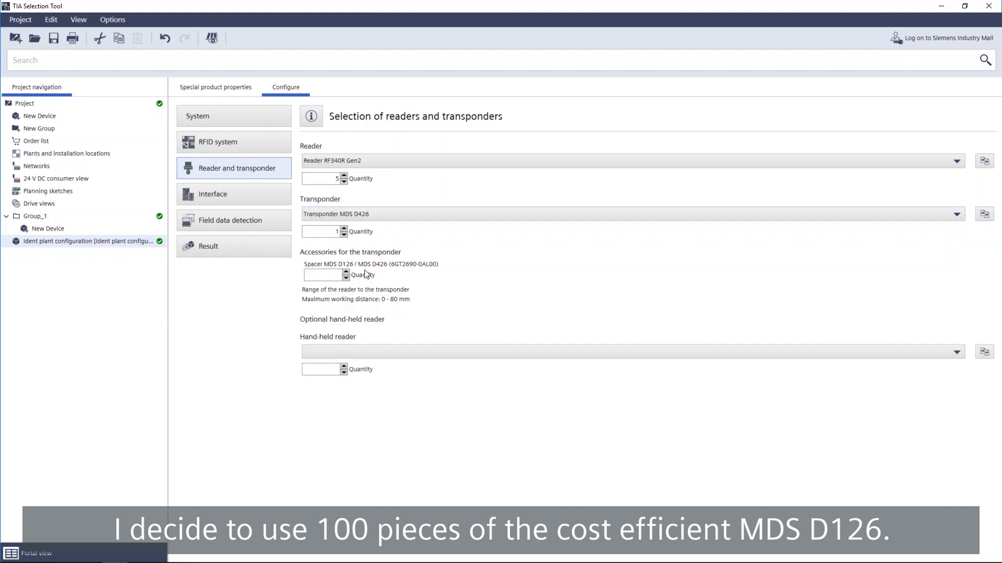
double_click(321, 230)
text(100)
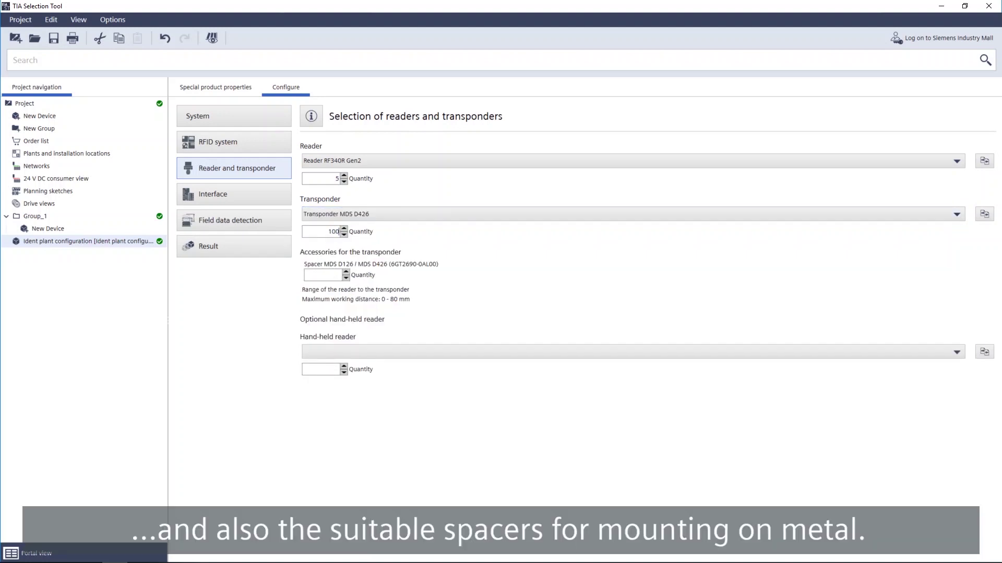
click(338, 275)
text(100)
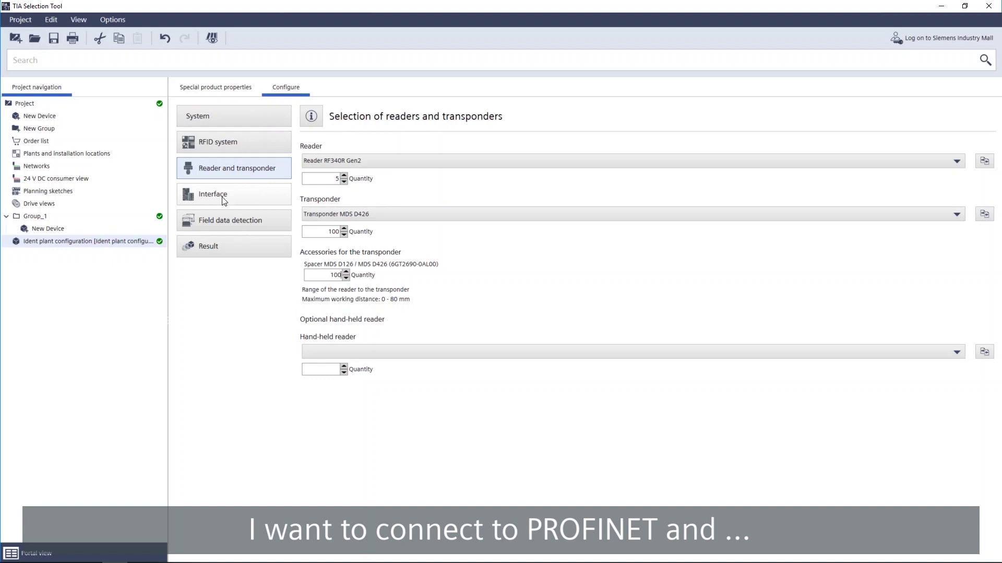
Set the interface connection type to SIEMENS communication module and pick Communication module RF180C (Profinet).
click(224, 202)
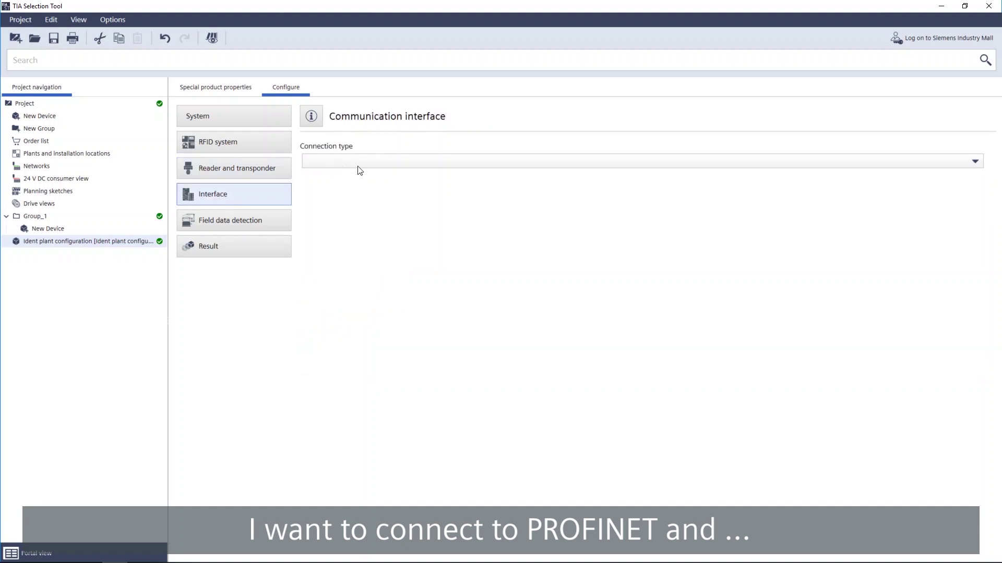
click(379, 163)
click(373, 187)
click(376, 201)
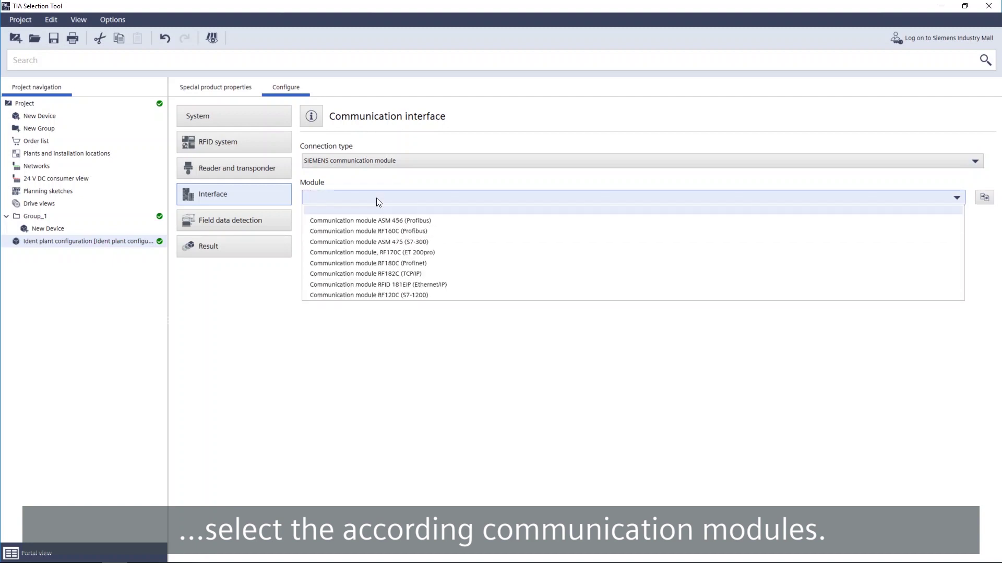
click(395, 264)
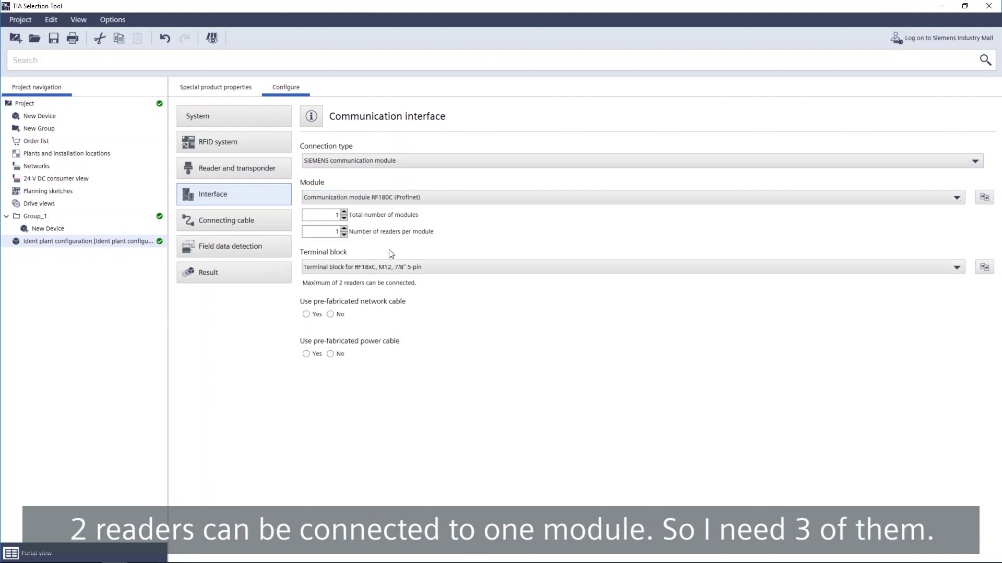
Set the communication interface to 2 readers per module and 3 modules in total.
drag(324, 235, 335, 233)
click(342, 230)
drag(330, 214, 342, 215)
text(3)
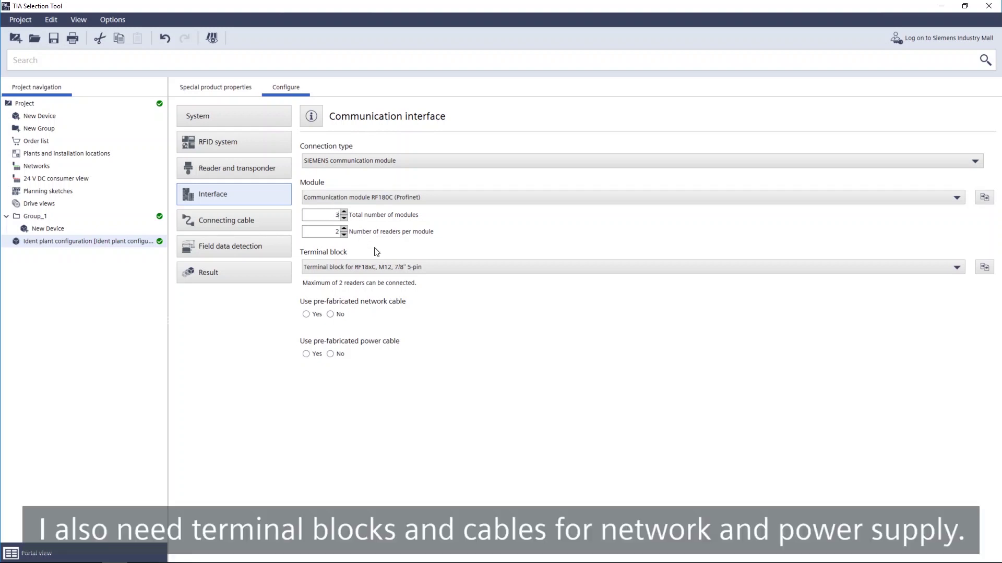
Include pre-fabricated interface cables: IE Connecting Cable M12-180/M12-180 (5.0 m) for the network and 7/8" connecting cable, 5 m, for power.
click(306, 314)
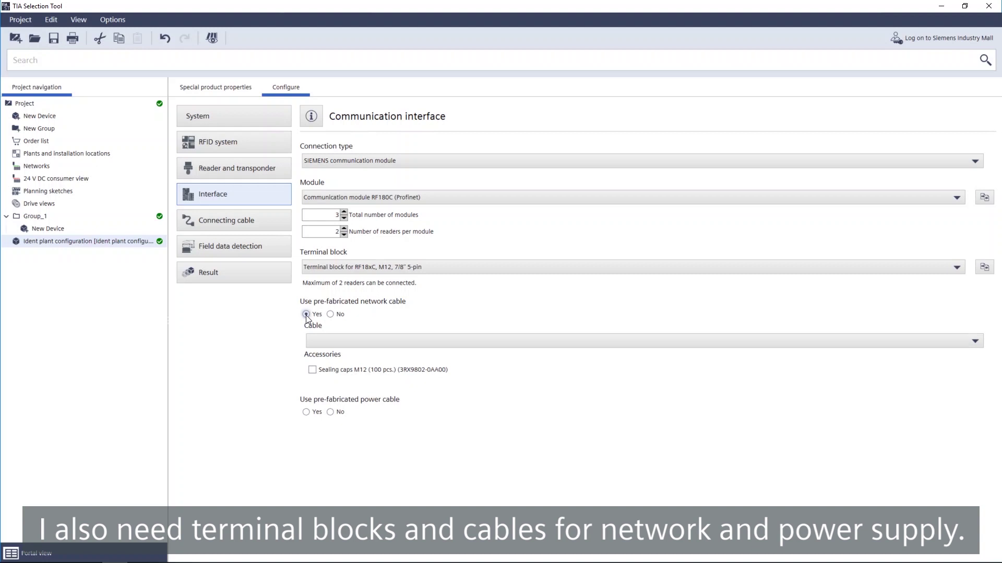
click(349, 342)
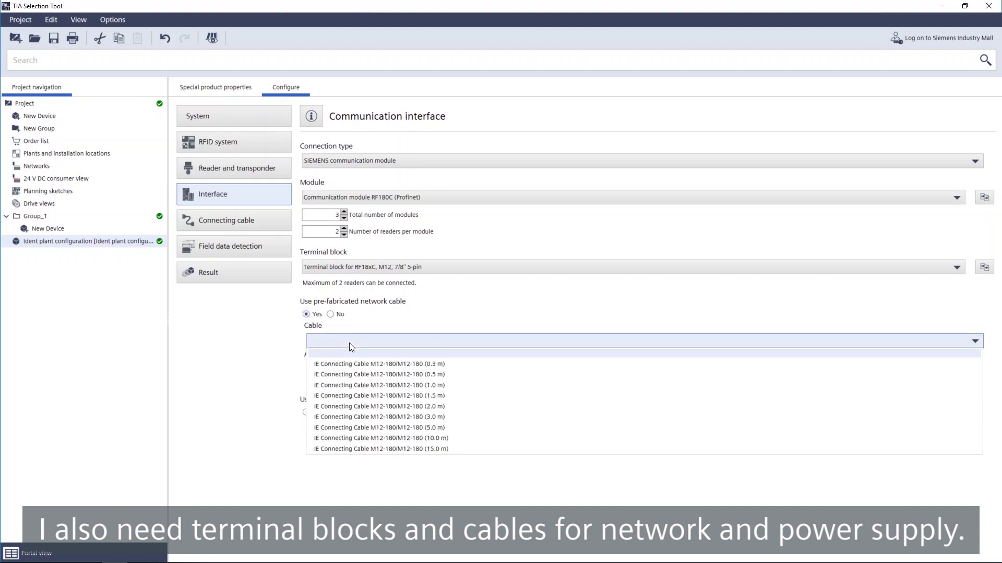
click(386, 427)
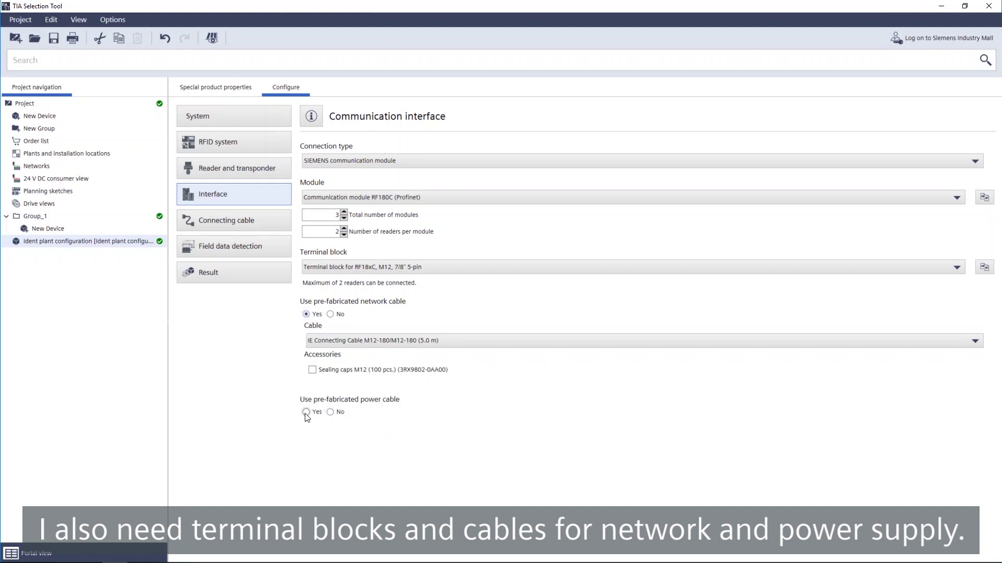
click(306, 412)
click(390, 439)
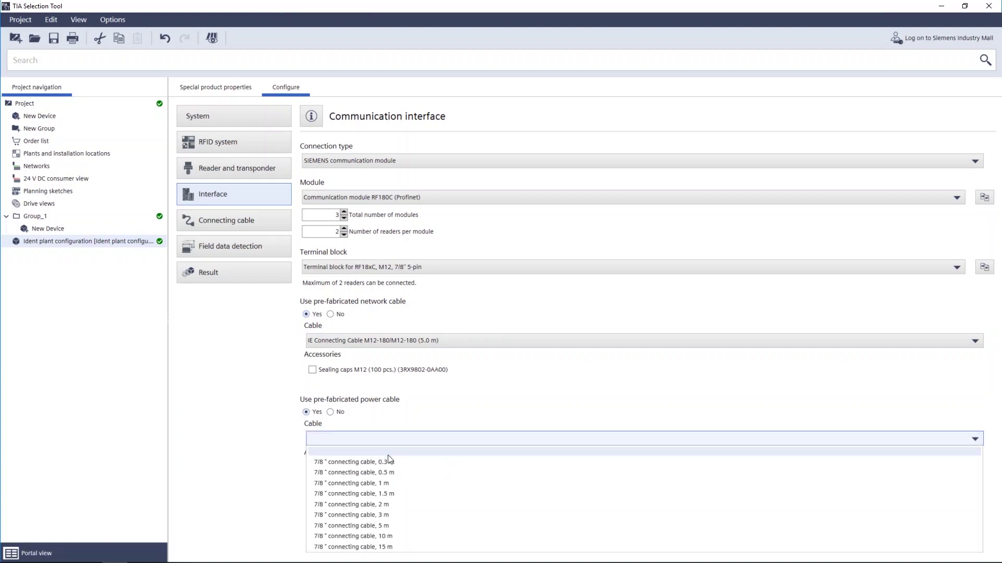
click(378, 525)
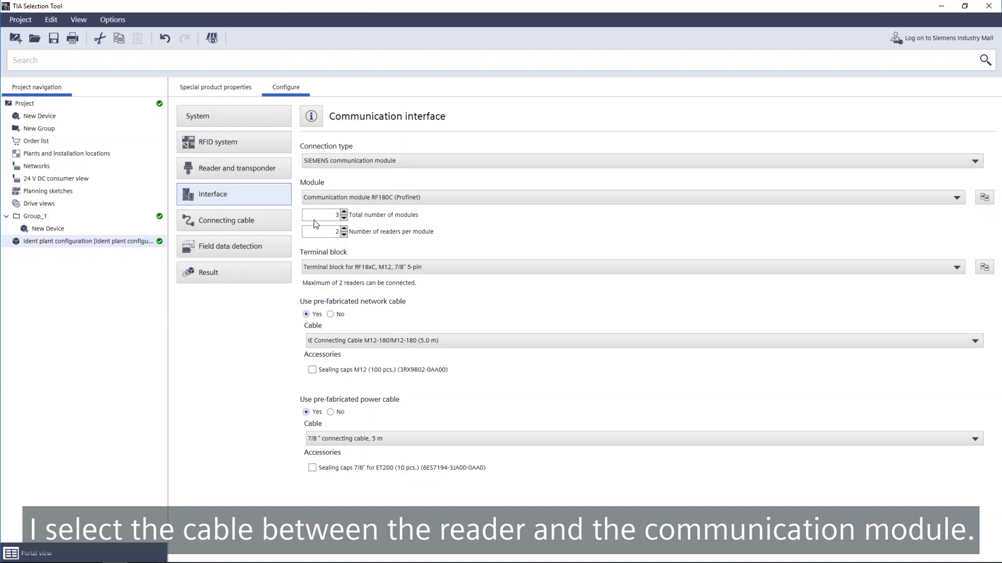
Use a pre-fabricated cable between reader and communication interface: SIMATIC RF, MV connecting cable, prefabricated 2m.
click(238, 222)
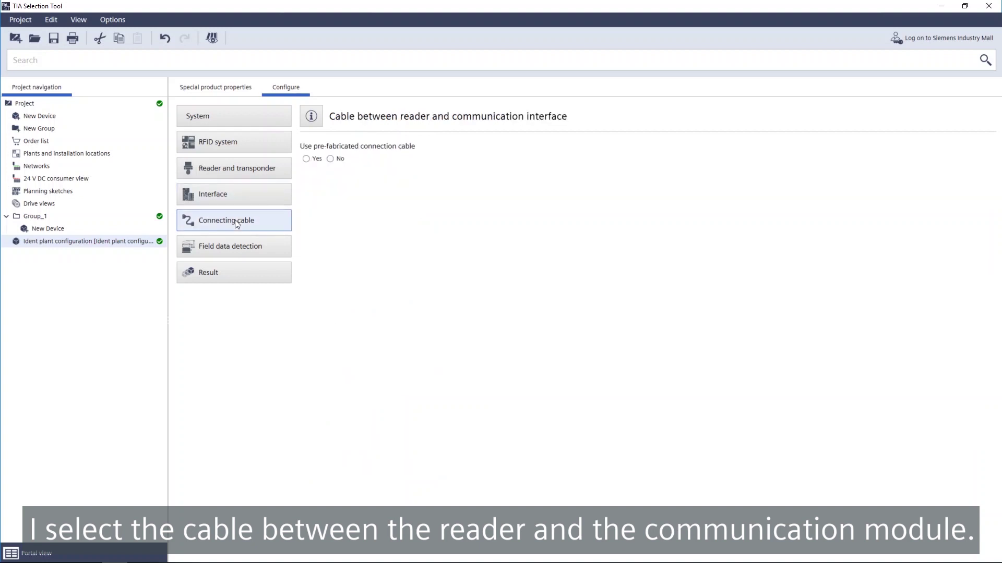
click(306, 159)
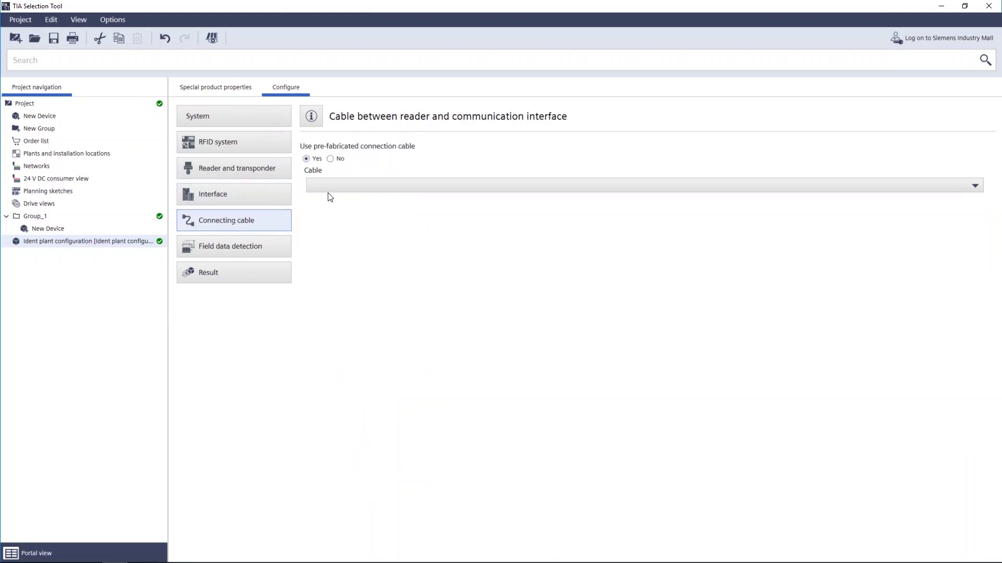
click(355, 187)
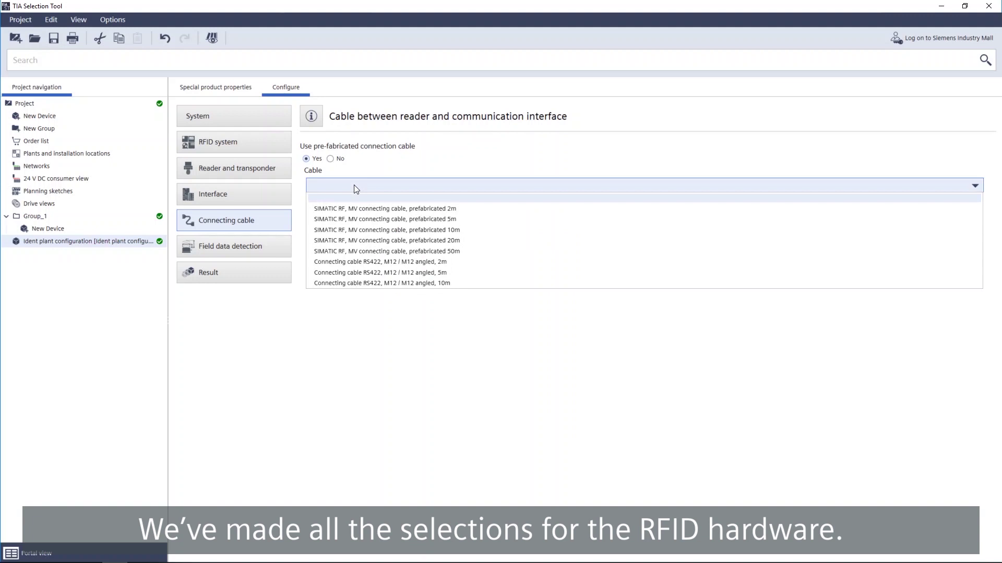
click(377, 210)
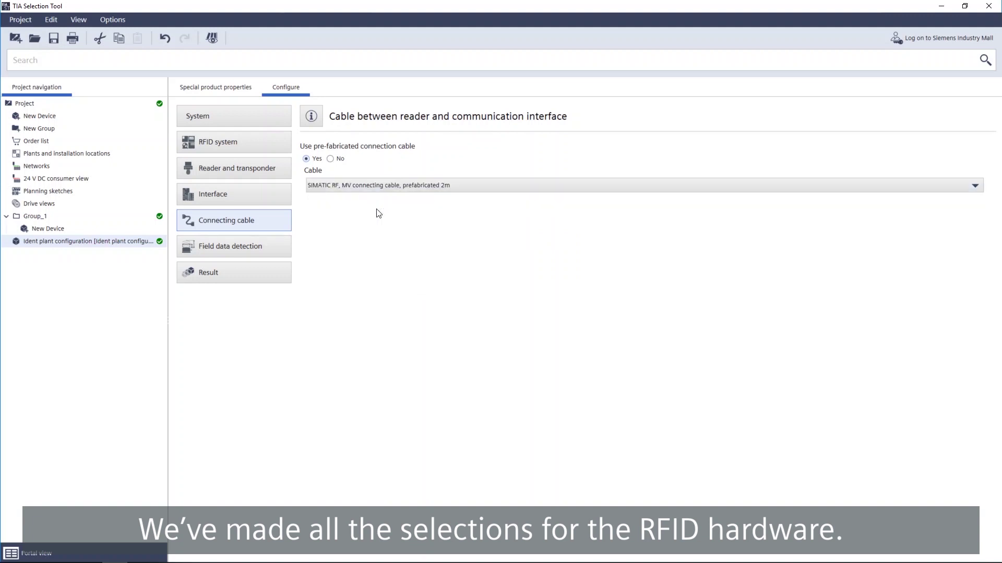
Set the velocity in the field data detection to 1 m/s and examine the read/write data volume curve.
click(242, 254)
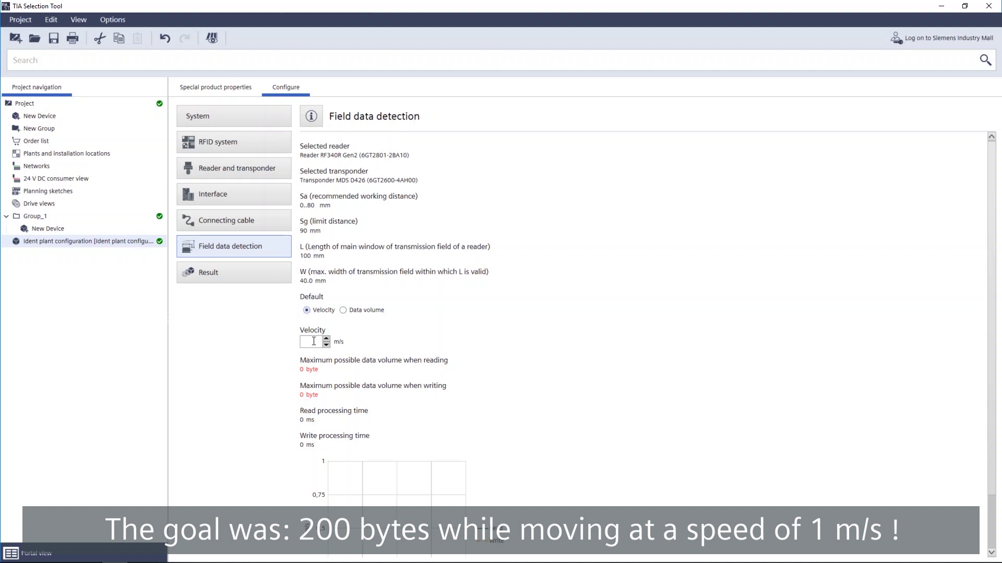
click(322, 337)
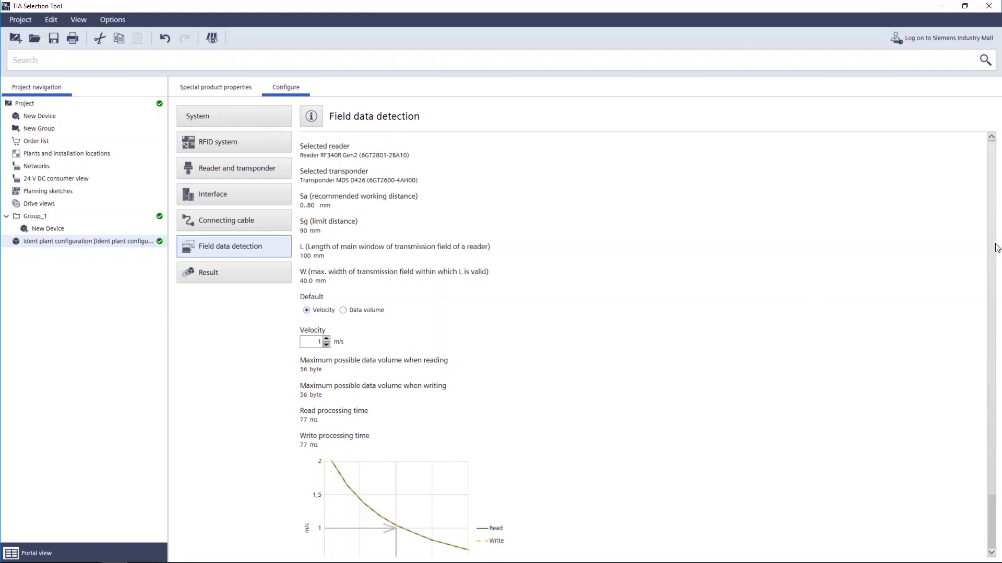
scroll(995, 260, down, 3)
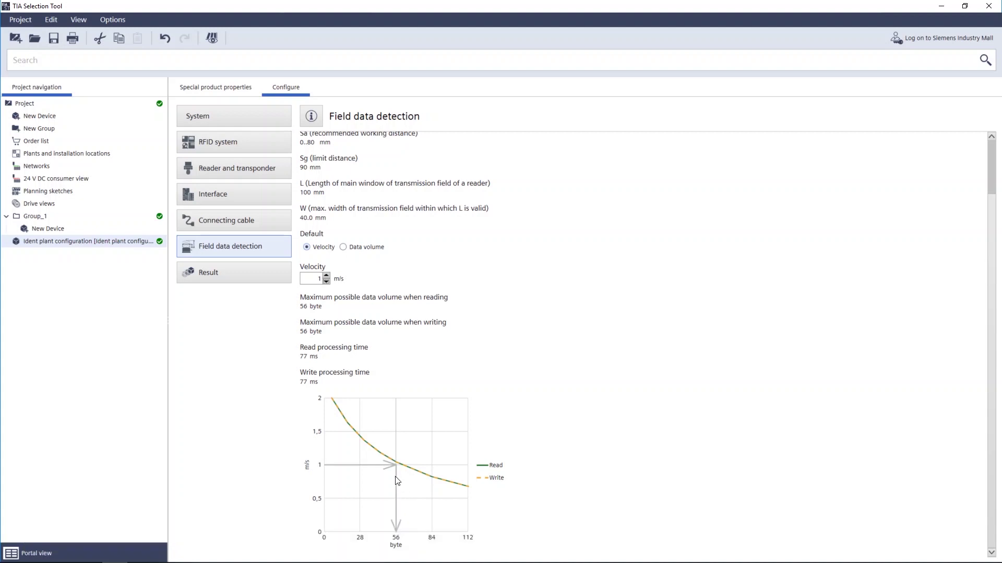
Change the transponder to Transponder RF350T and check its field data and possible data volume.
click(240, 168)
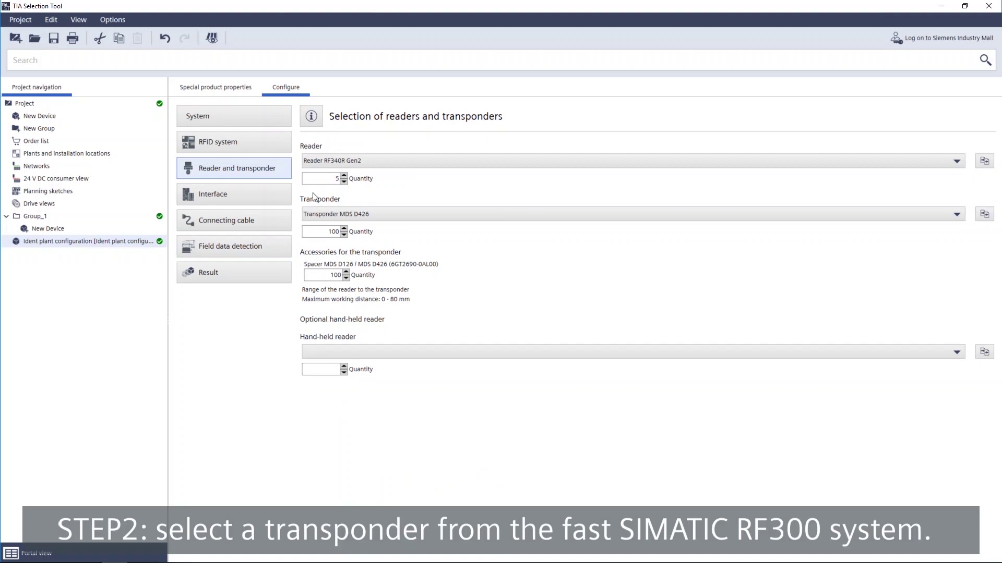
click(392, 216)
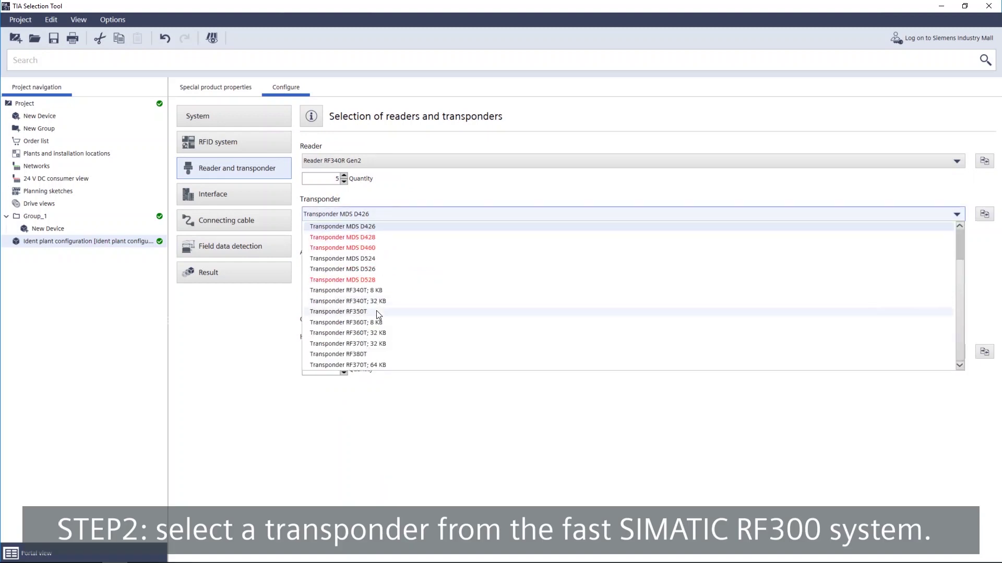
click(377, 311)
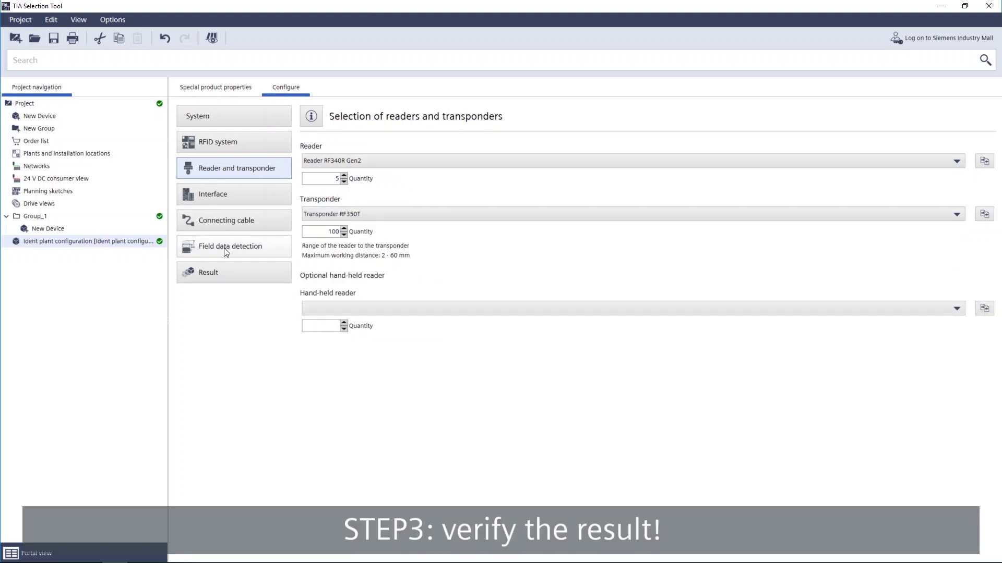
click(226, 252)
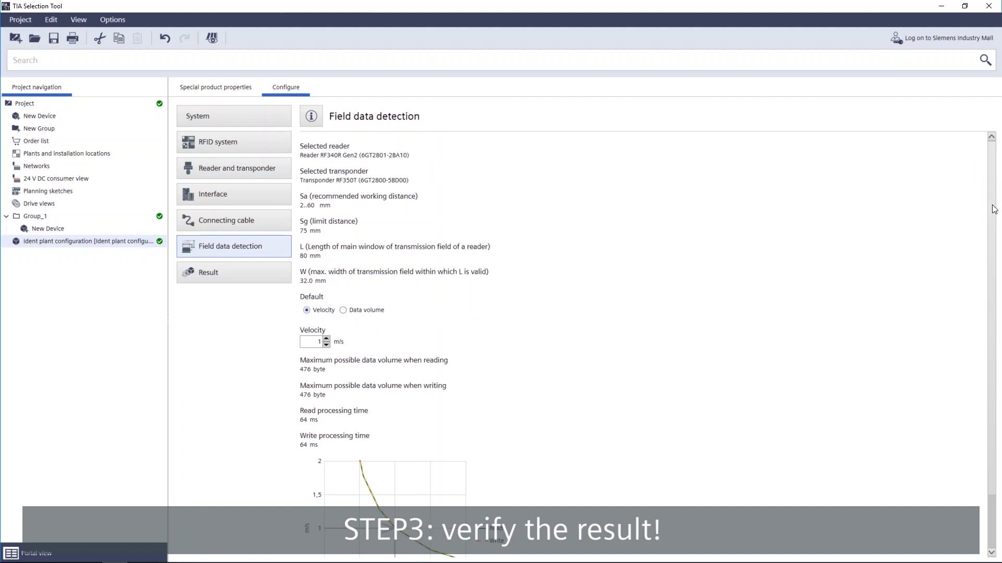
scroll(996, 244, down, 1)
scroll(996, 244, down, 1)
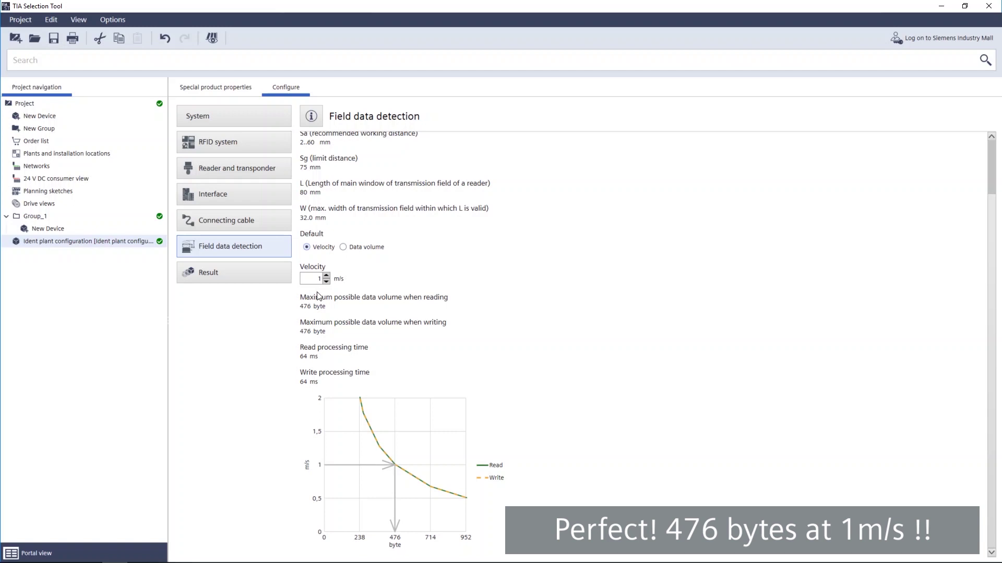
Show the resulting article list of the ident configuration and create the devices from it.
click(203, 273)
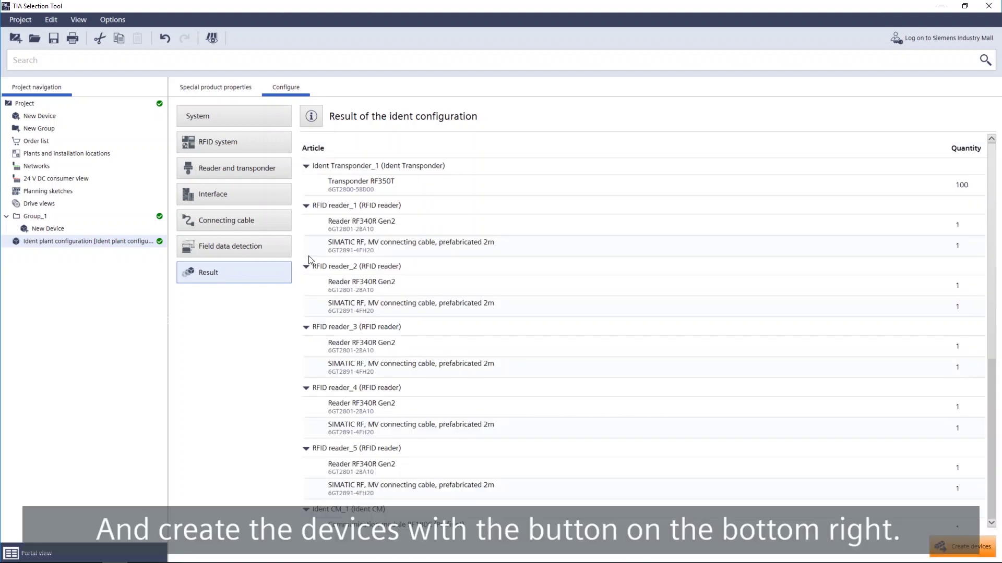
click(968, 550)
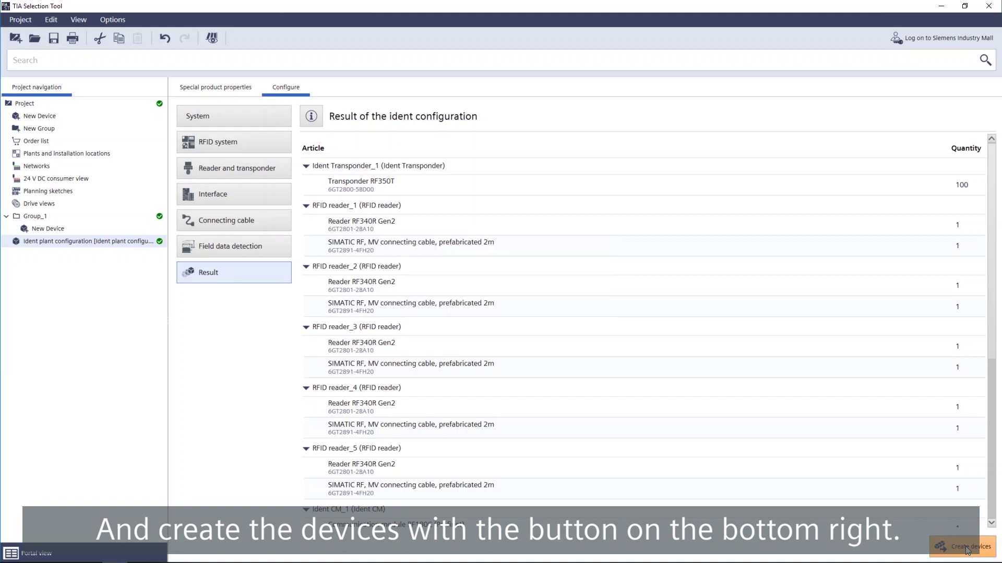